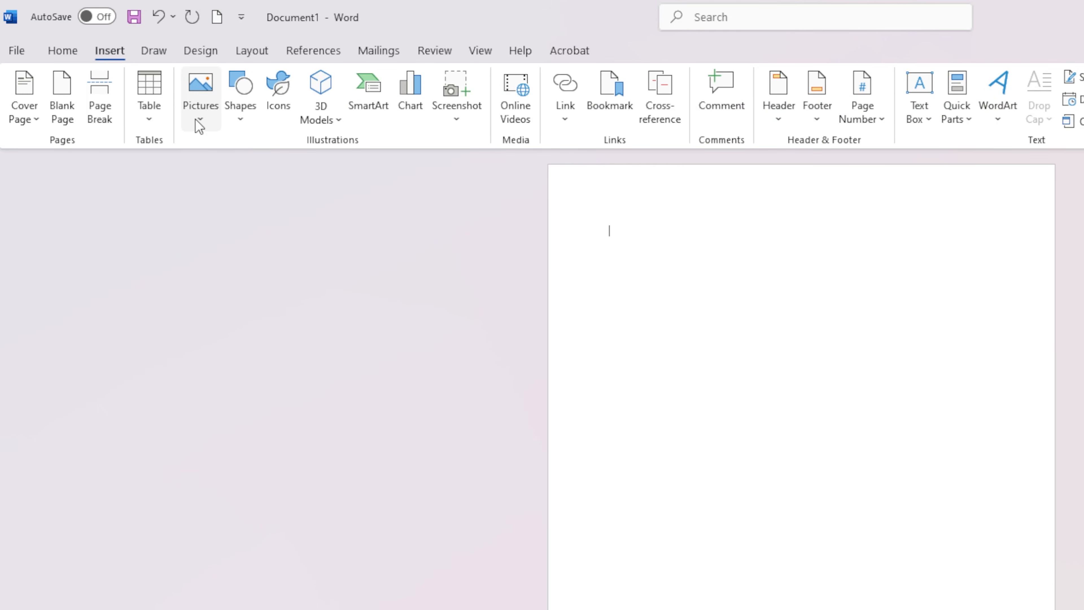
# Insert the picture DSC00139.JPG from this device and start removing its background.
pyautogui.click(198, 121)
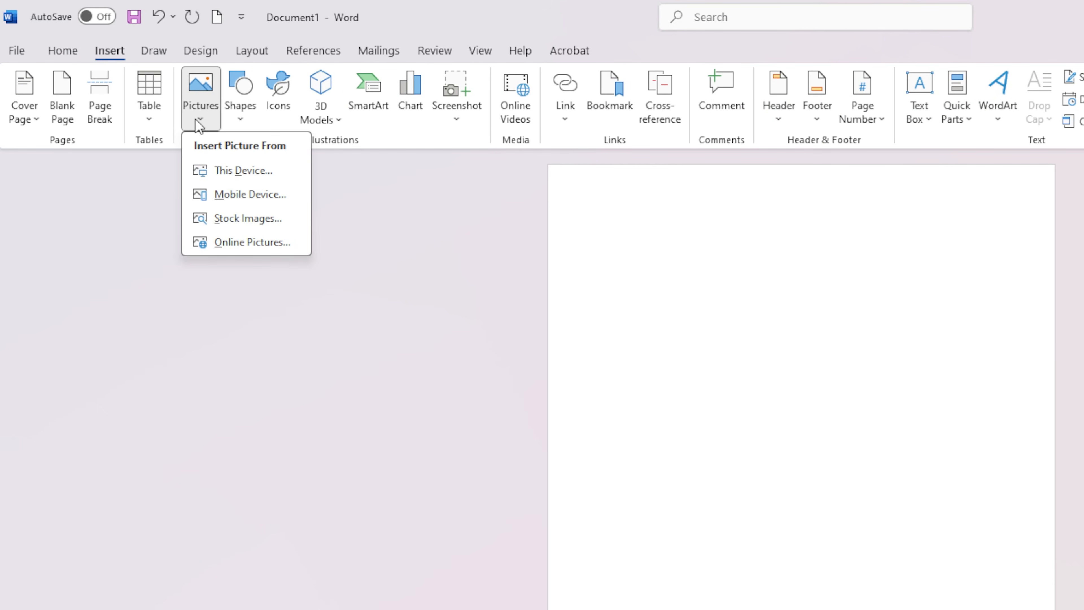
pyautogui.click(231, 169)
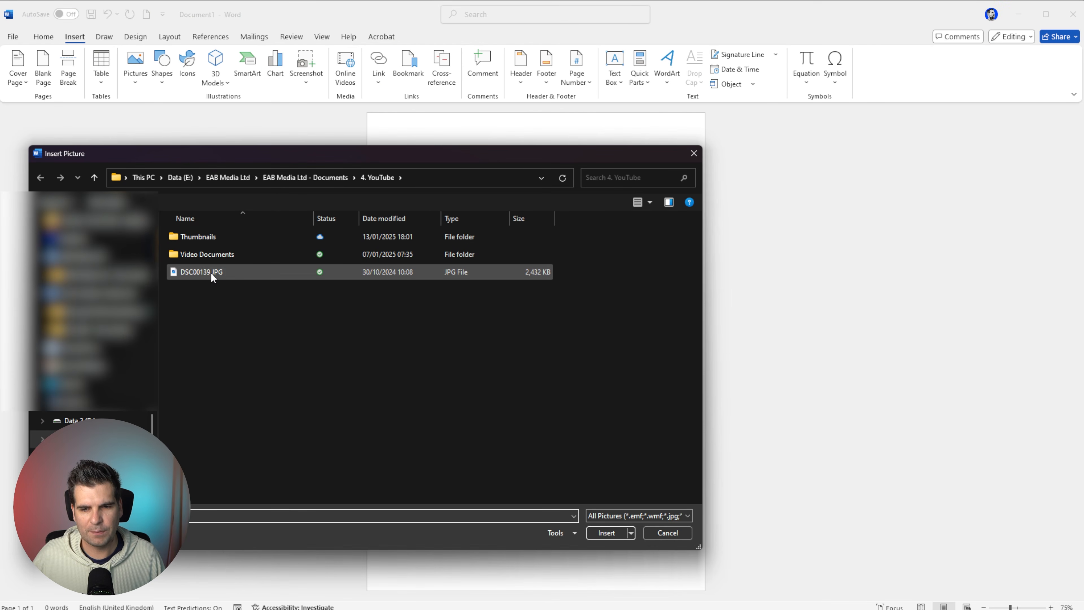
pyautogui.doubleClick(277, 357)
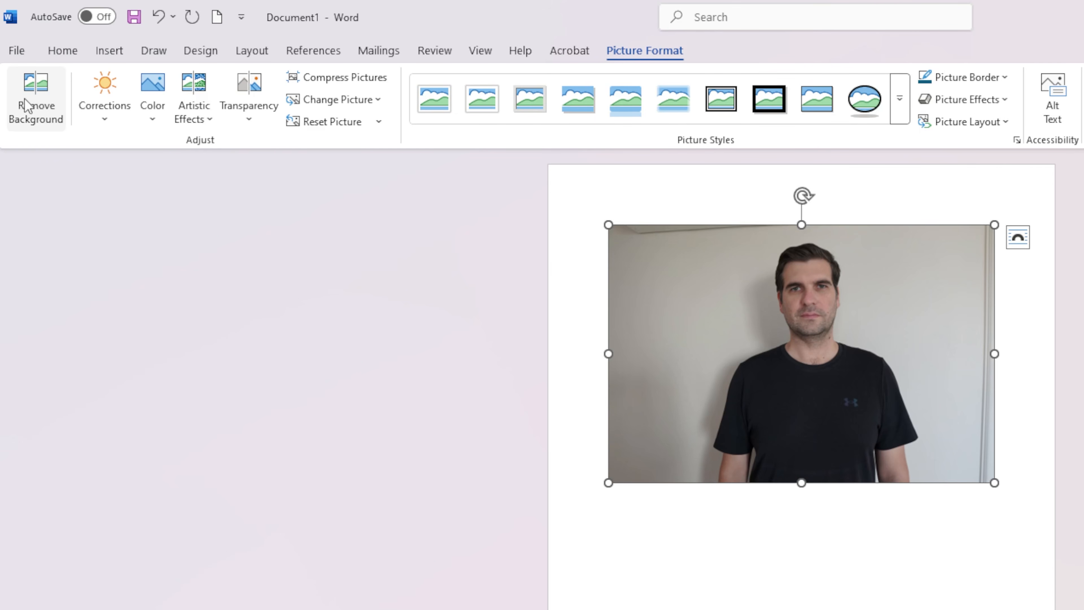
pyautogui.click(42, 85)
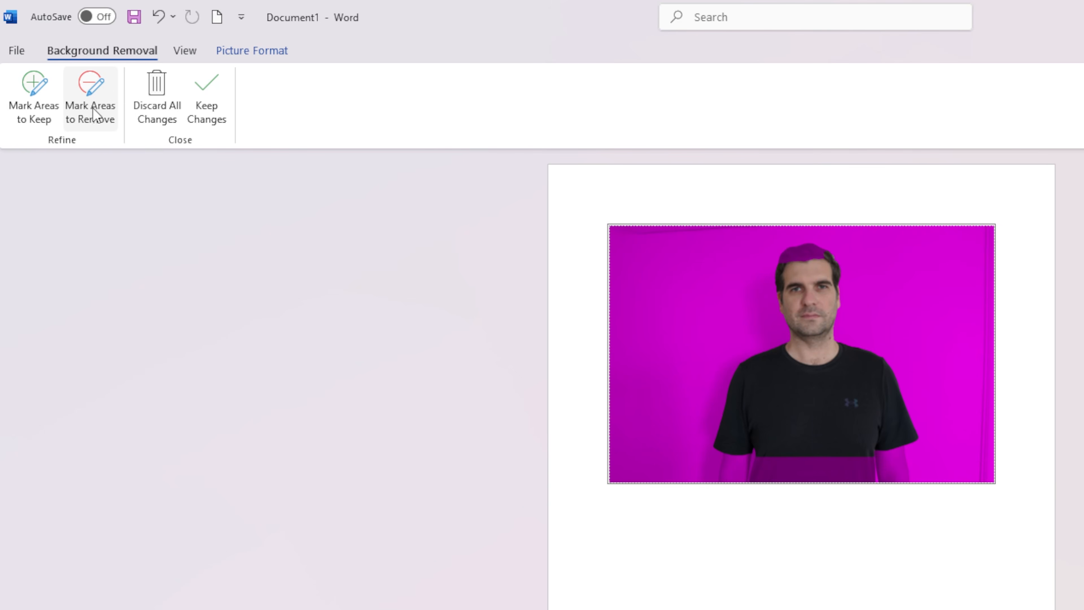
# Mark the hair and forehead at the top of the head as areas to remove.
pyautogui.click(93, 92)
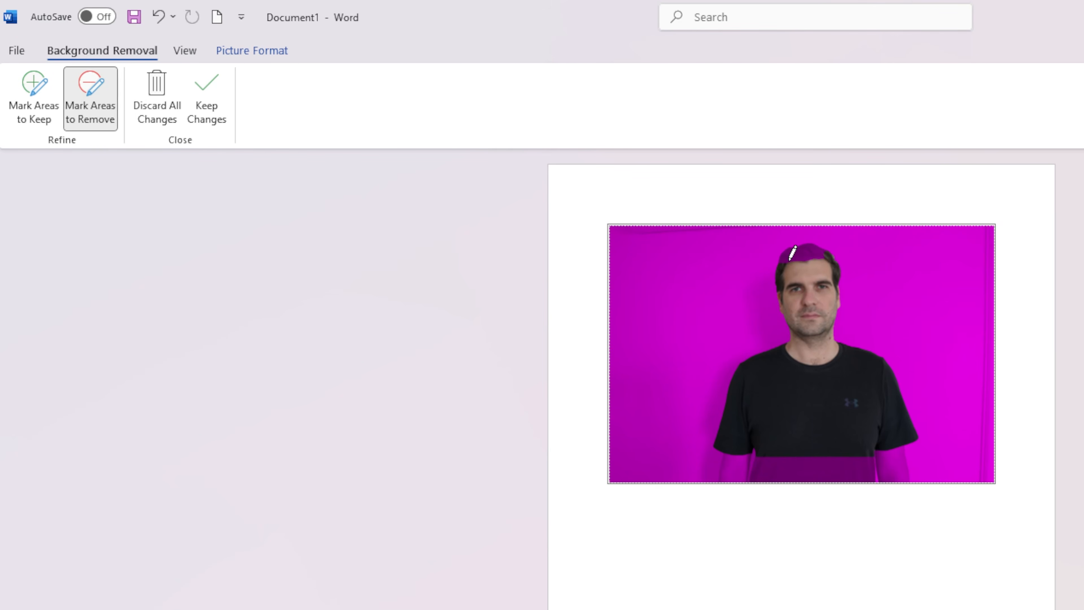
pyautogui.moveTo(781, 265); pyautogui.dragTo(818, 267)
pyautogui.moveTo(782, 252); pyautogui.dragTo(774, 264)
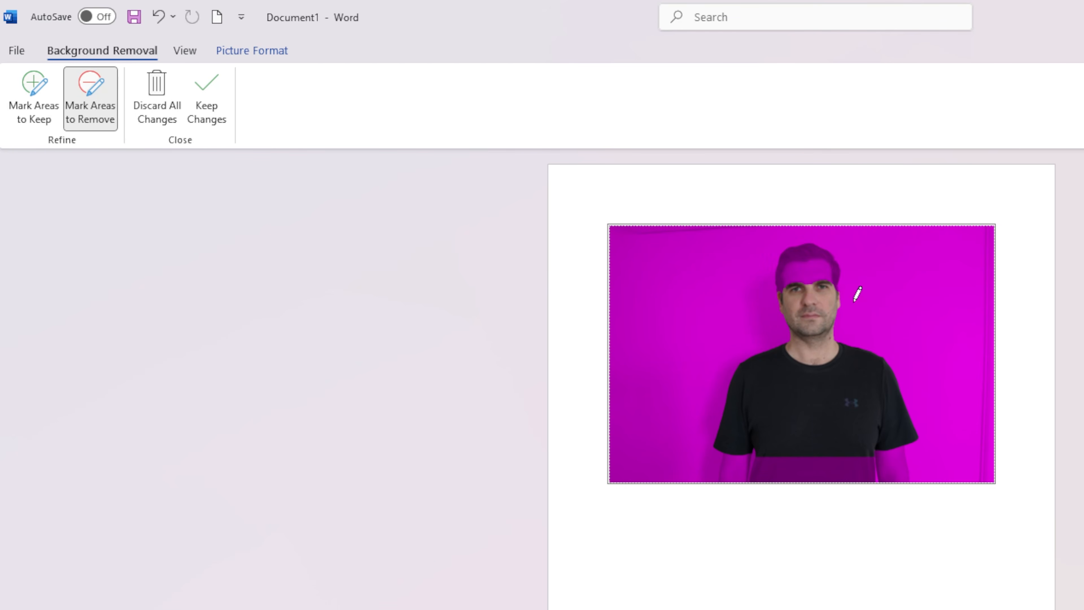
# Mark the hair, forehead, forearms and lower shirt as areas to keep in the background removal.
pyautogui.click(34, 99)
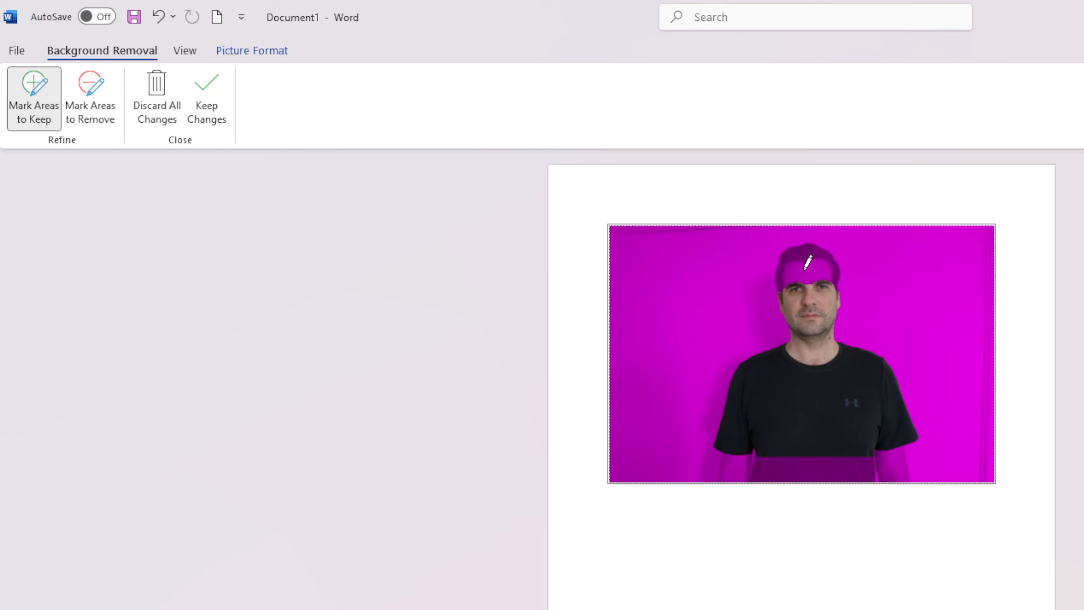
pyautogui.moveTo(779, 293)
pyautogui.mouseDown()
pyautogui.moveTo(826, 292)
pyautogui.moveTo(843, 275)
pyautogui.moveTo(805, 245)
pyautogui.mouseUp()
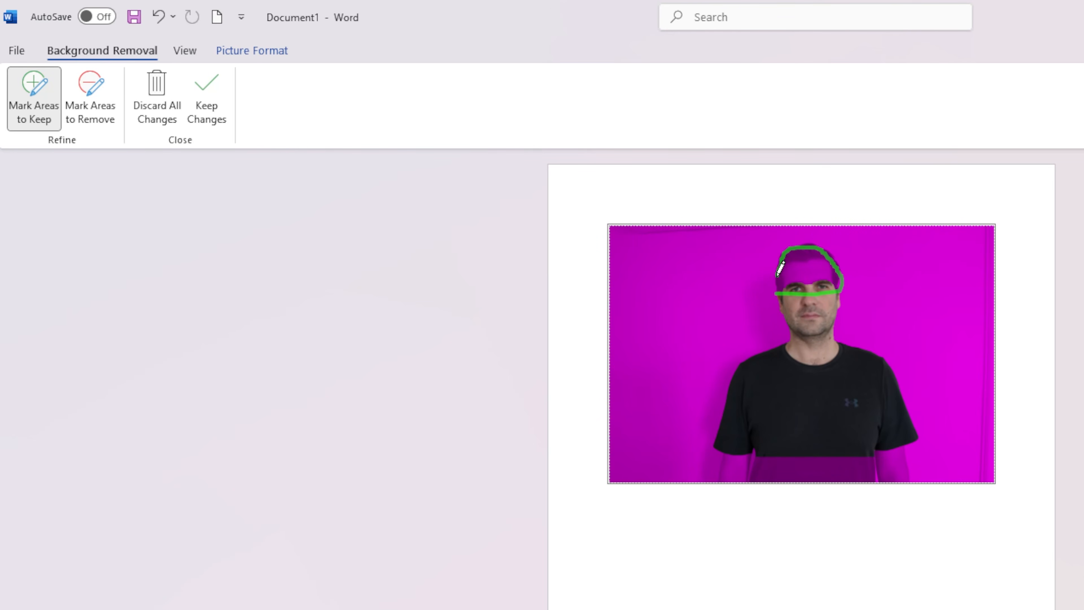
pyautogui.moveTo(775, 288); pyautogui.dragTo(776, 293)
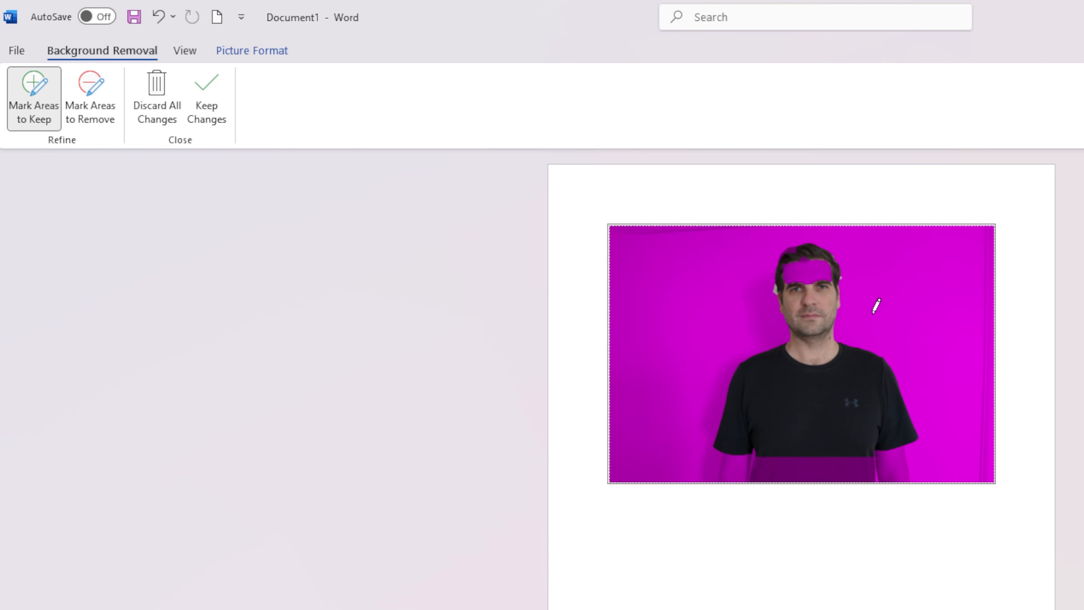
pyautogui.moveTo(810, 248)
pyautogui.mouseDown()
pyautogui.moveTo(791, 250)
pyautogui.moveTo(813, 290)
pyautogui.moveTo(835, 257)
pyautogui.moveTo(827, 268)
pyautogui.moveTo(787, 249)
pyautogui.moveTo(822, 250)
pyautogui.moveTo(838, 279)
pyautogui.moveTo(810, 277)
pyautogui.moveTo(823, 266)
pyautogui.mouseUp()
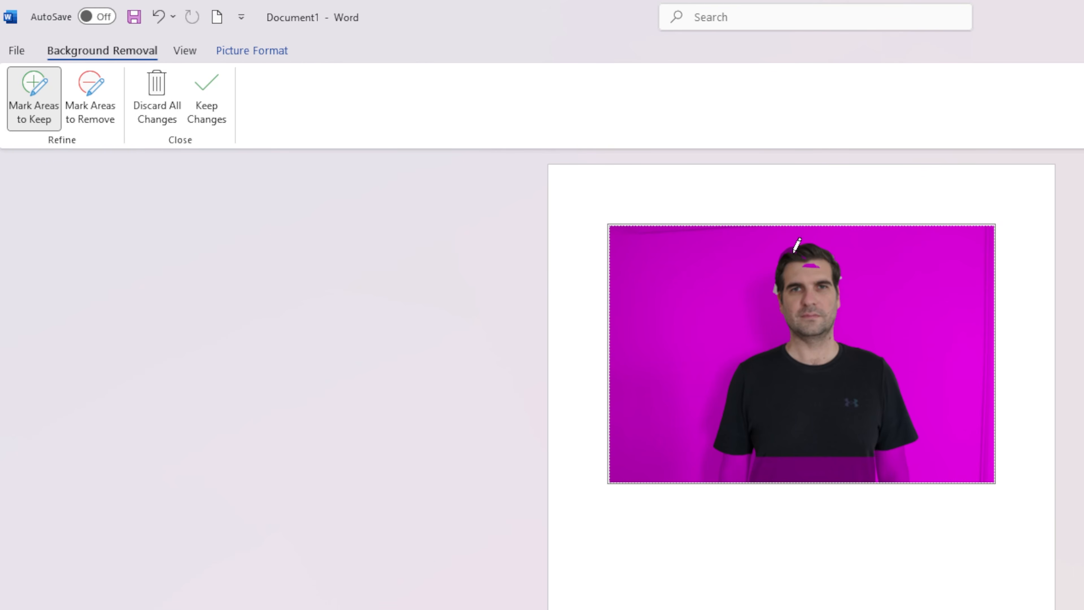
pyautogui.moveTo(811, 249)
pyautogui.mouseDown()
pyautogui.moveTo(779, 250)
pyautogui.moveTo(823, 262)
pyautogui.moveTo(807, 246)
pyautogui.mouseUp()
pyautogui.moveTo(724, 436); pyautogui.dragTo(718, 474)
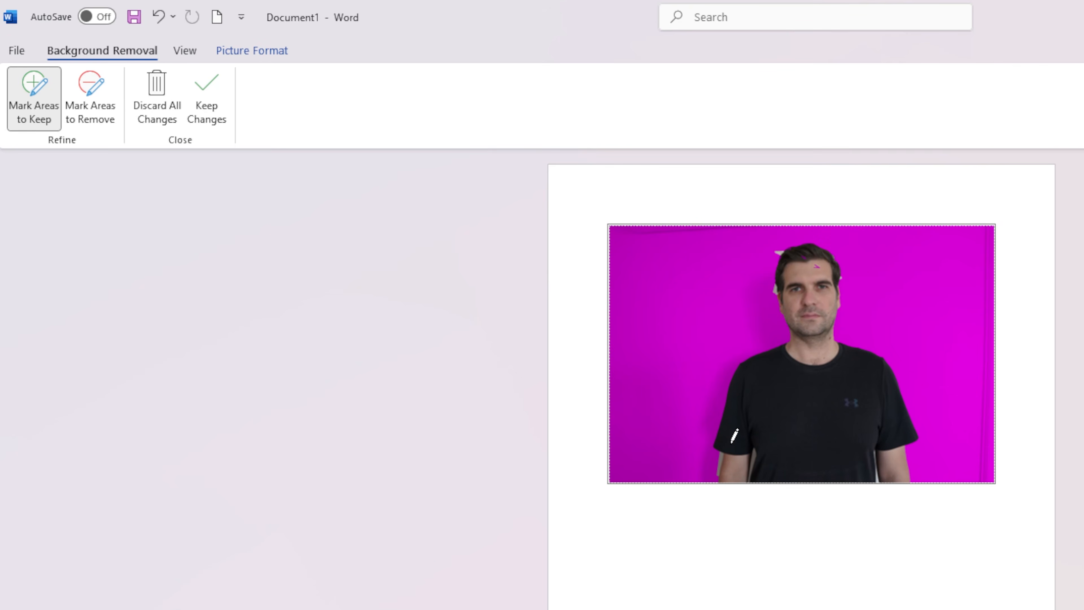
pyautogui.click(811, 261)
# Mark the leftover background bits beside the head and around the arms as areas to remove, and keep the changes.
pyautogui.click(90, 95)
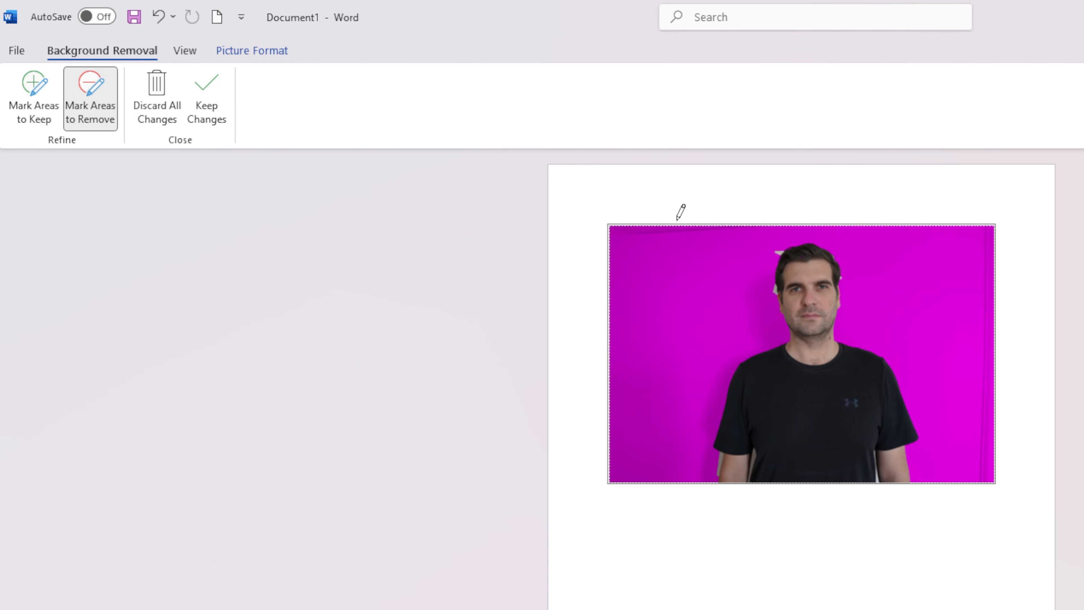
pyautogui.click(776, 252)
pyautogui.moveTo(776, 294); pyautogui.dragTo(777, 298)
pyautogui.moveTo(773, 285); pyautogui.dragTo(776, 288)
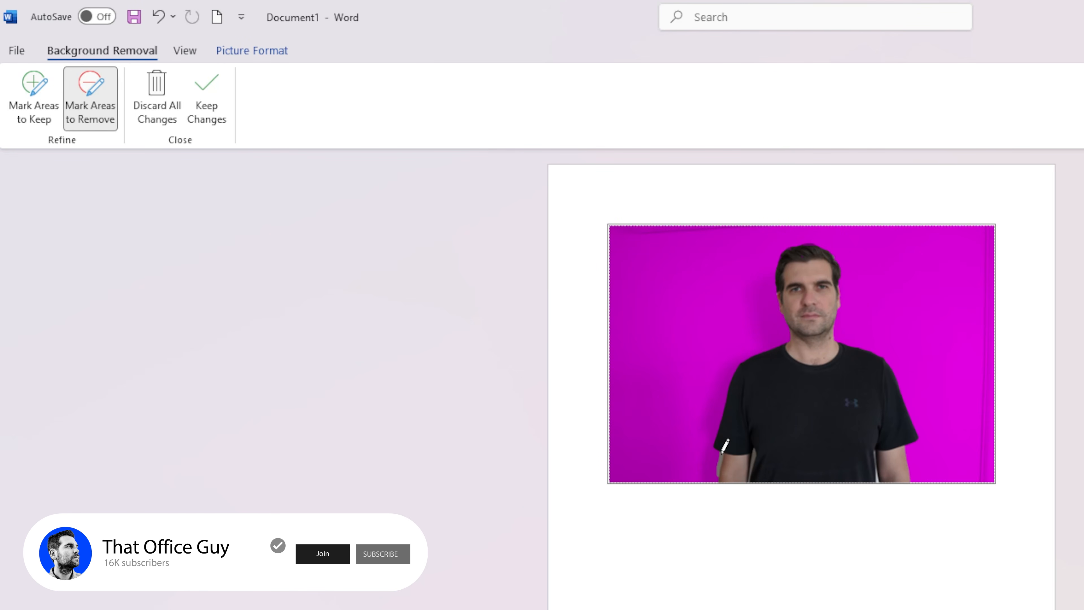
pyautogui.moveTo(717, 473); pyautogui.dragTo(786, 480)
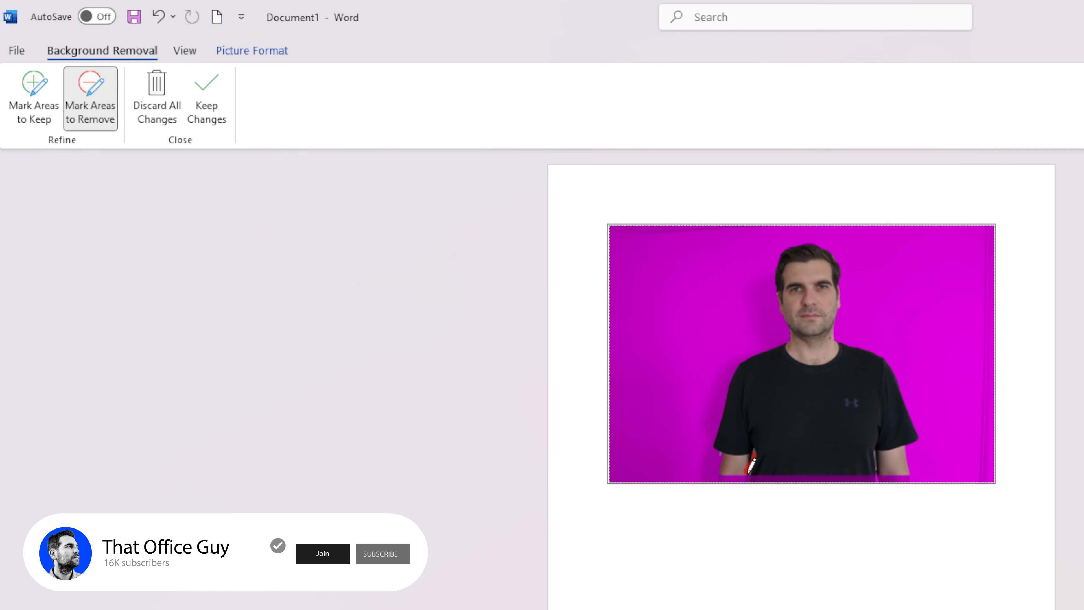
pyautogui.moveTo(747, 473); pyautogui.dragTo(747, 475)
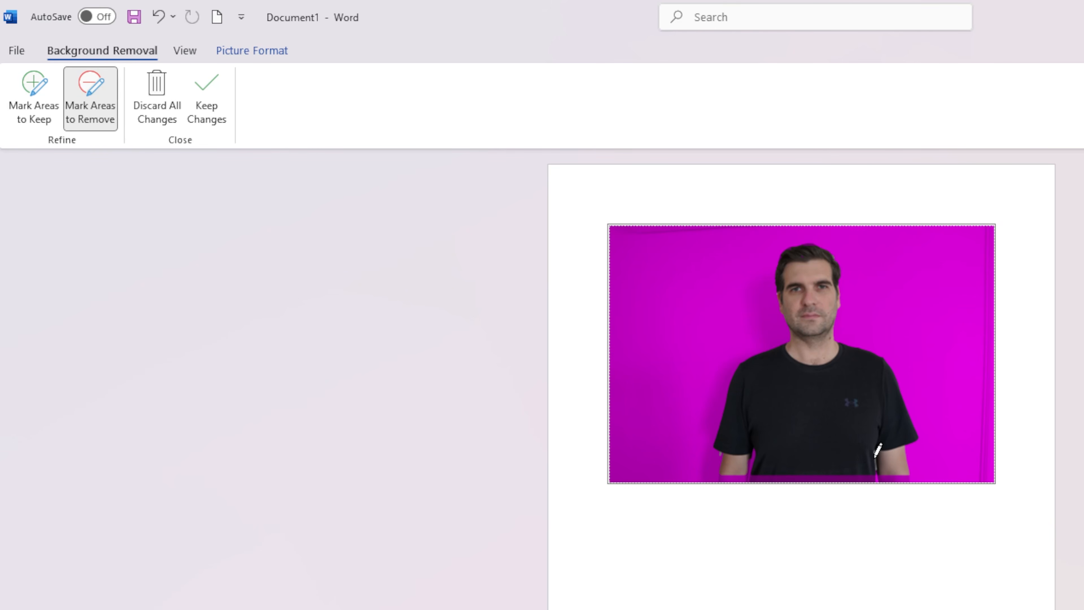
pyautogui.moveTo(882, 467); pyautogui.dragTo(883, 469)
pyautogui.moveTo(721, 454); pyautogui.dragTo(718, 453)
pyautogui.click(209, 98)
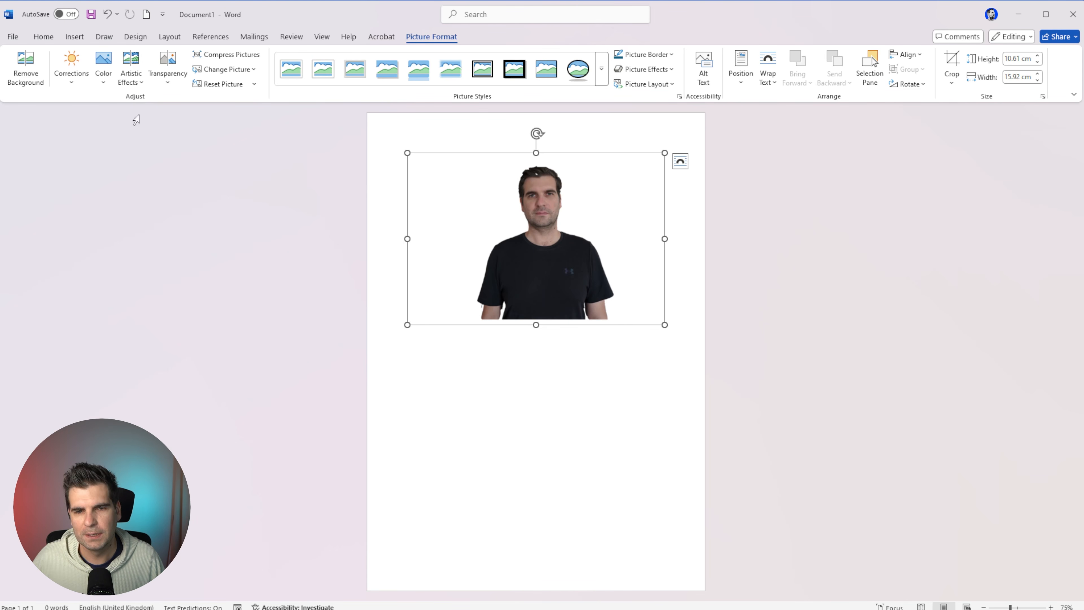
pyautogui.click(48, 38)
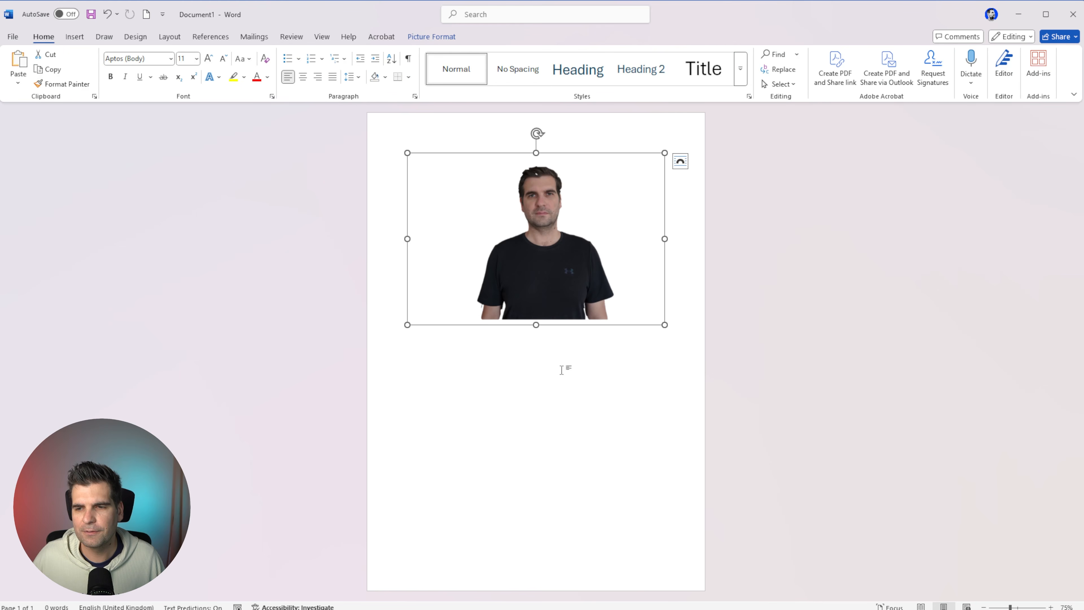
pyautogui.click(544, 240)
pyautogui.click(559, 249)
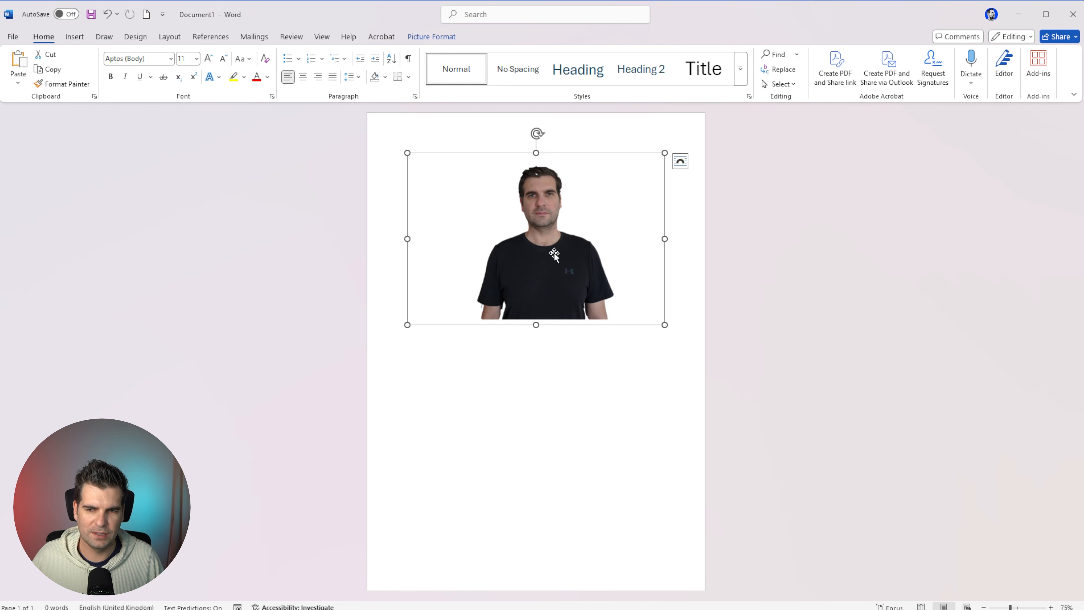
pyautogui.click(680, 162)
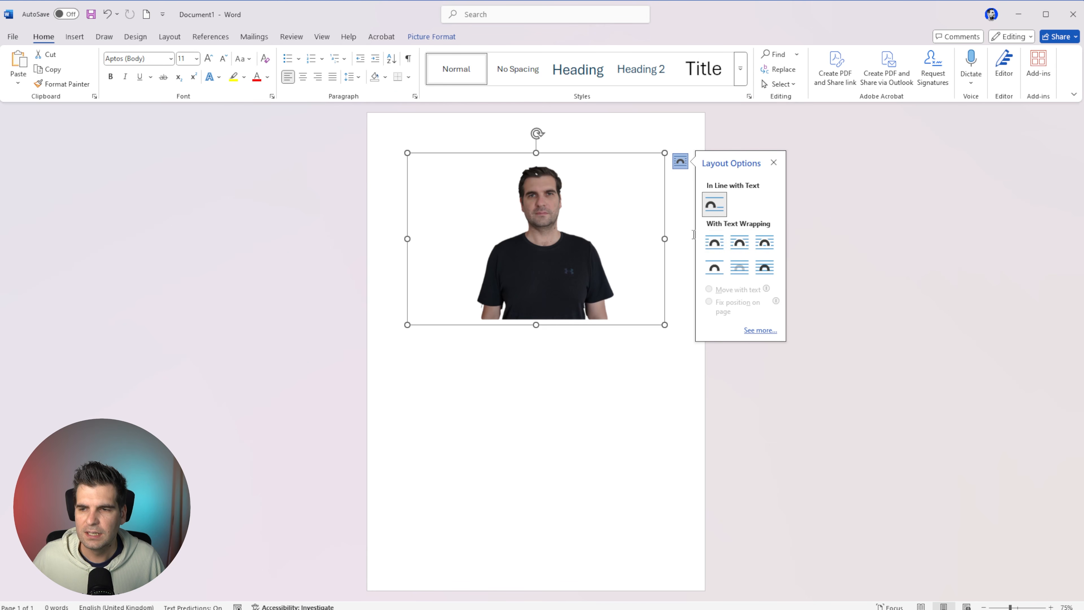
pyautogui.click(661, 355)
# Set the photo's text wrapping to In Front of Text and move it slightly left on the page.
pyautogui.click(547, 243)
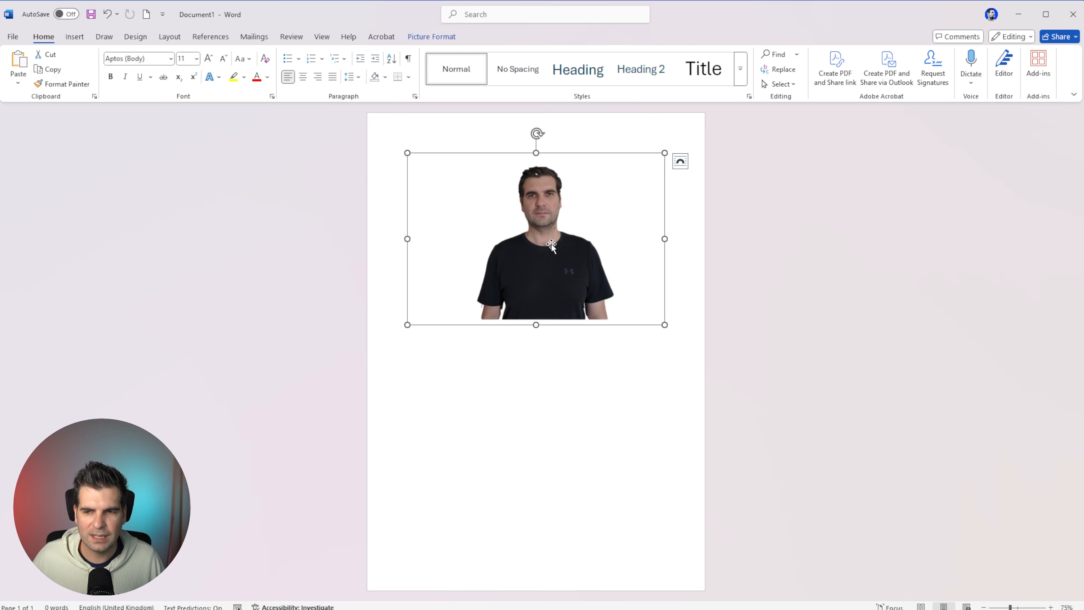
pyautogui.click(426, 37)
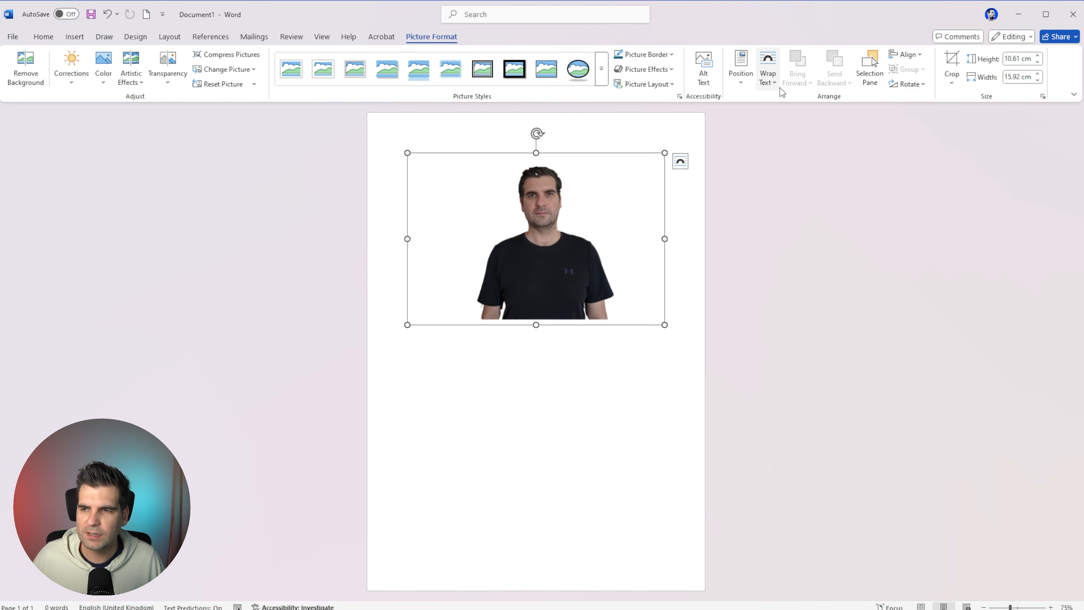
pyautogui.click(768, 73)
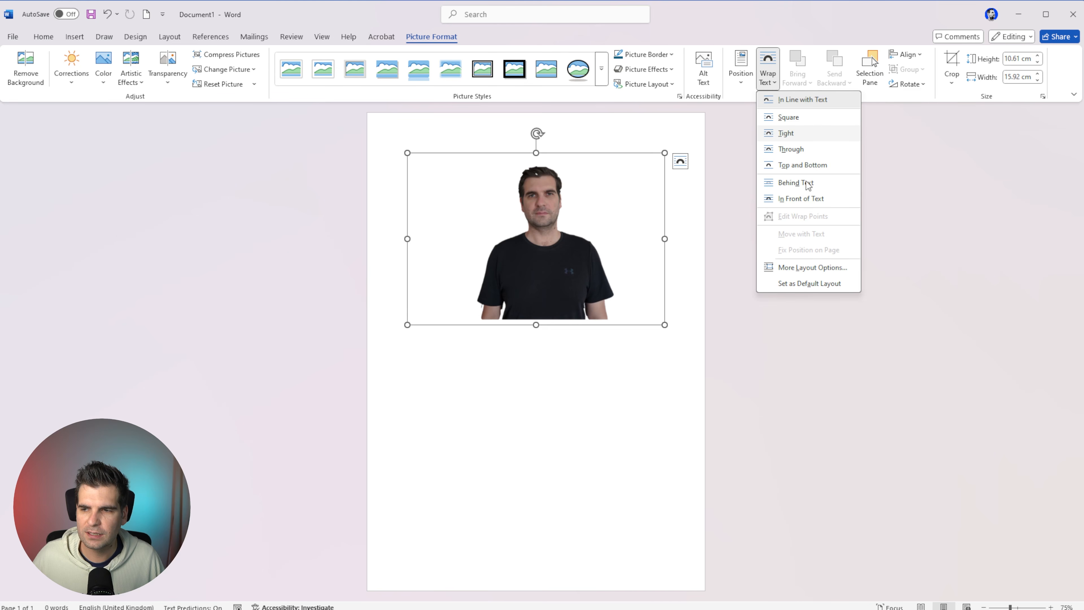
pyautogui.click(800, 199)
pyautogui.moveTo(551, 274)
pyautogui.mouseDown()
pyautogui.moveTo(496, 358)
pyautogui.moveTo(573, 294)
pyautogui.moveTo(554, 282)
pyautogui.moveTo(565, 281)
pyautogui.mouseUp()
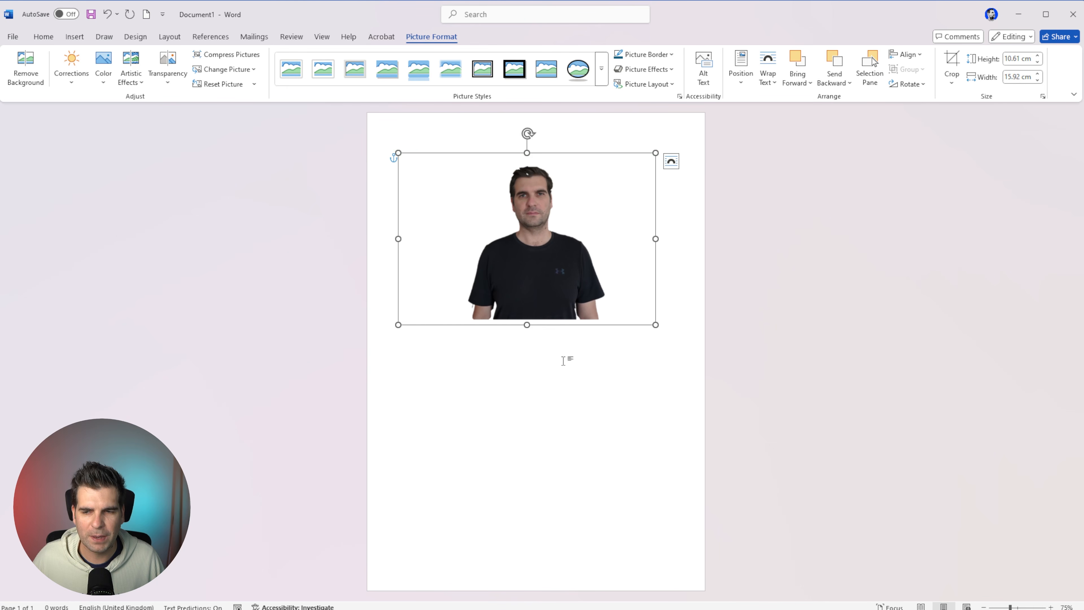
pyautogui.click(568, 398)
# Crop the photo to a square 1:1 aspect ratio.
pyautogui.click(521, 204)
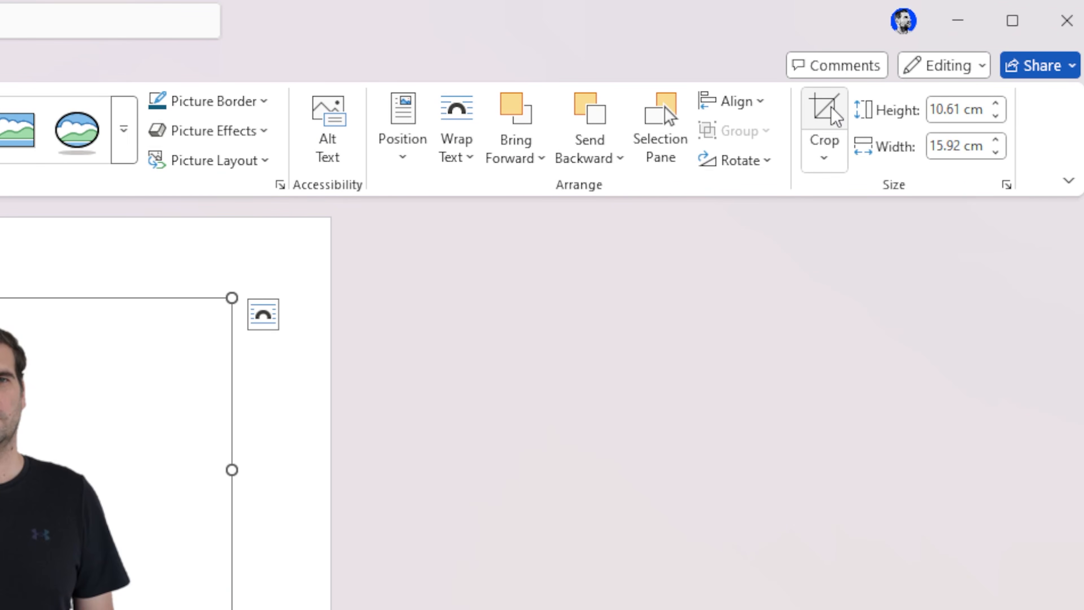
pyautogui.click(828, 164)
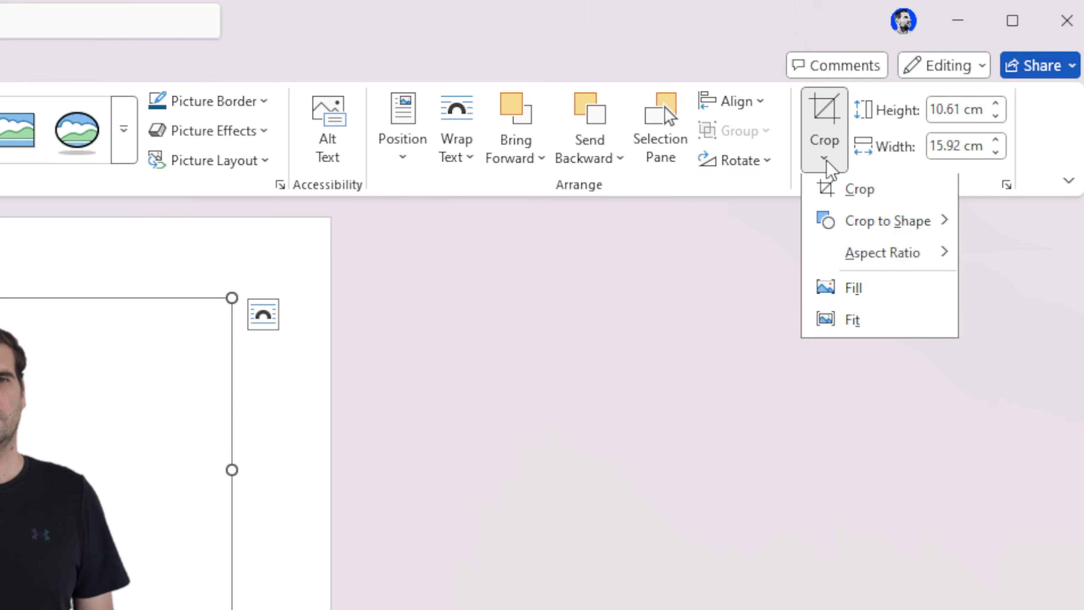
pyautogui.moveTo(856, 257)
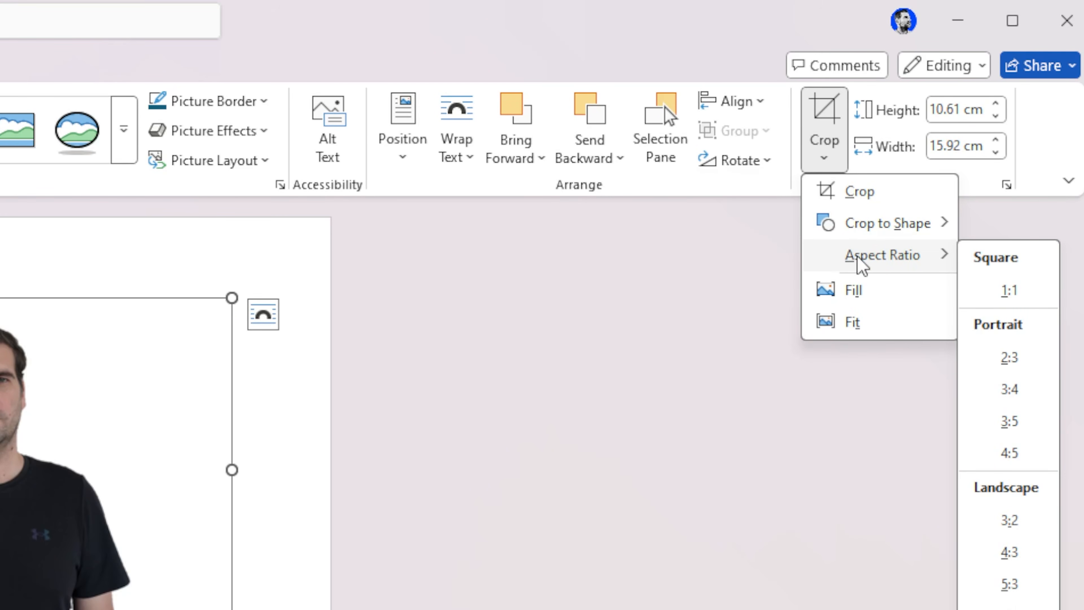
pyautogui.click(1010, 292)
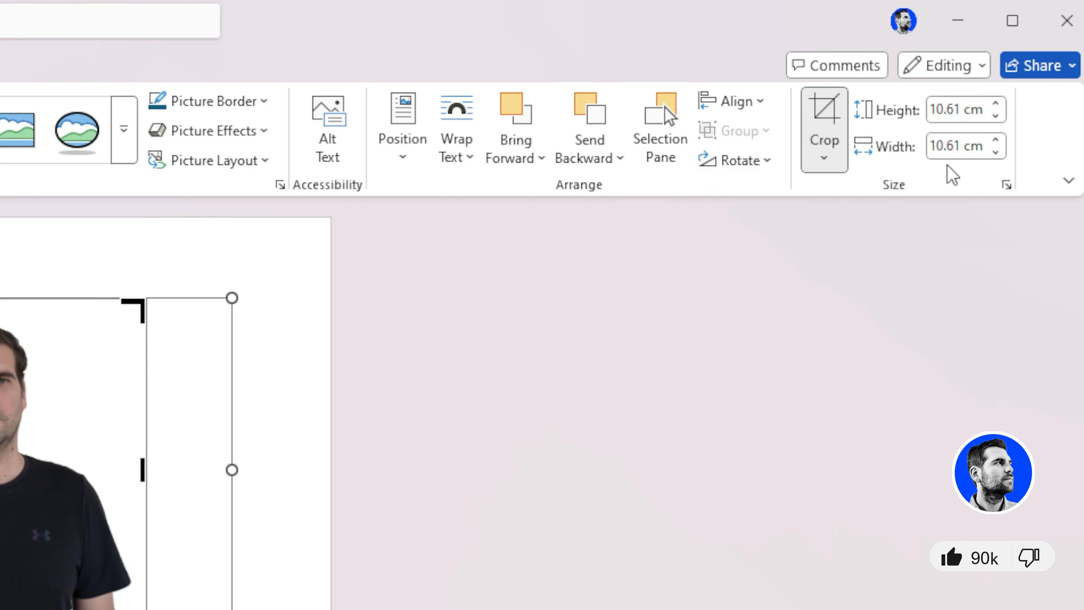
# Set the cropped photo's height and width to 5 cm each.
pyautogui.click(930, 110)
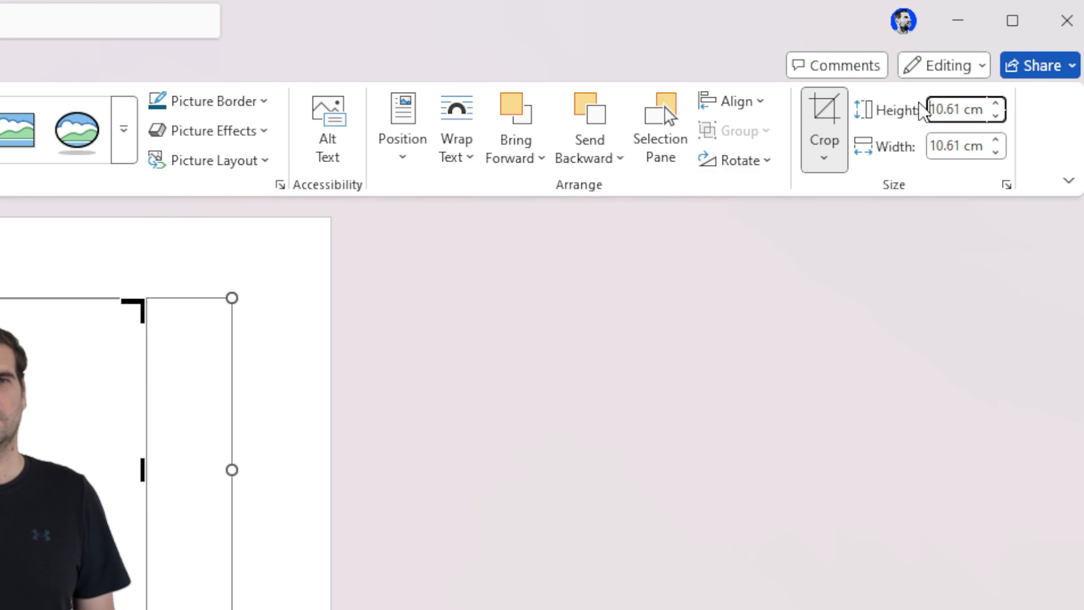
pyautogui.moveTo(961, 113); pyautogui.dragTo(922, 110)
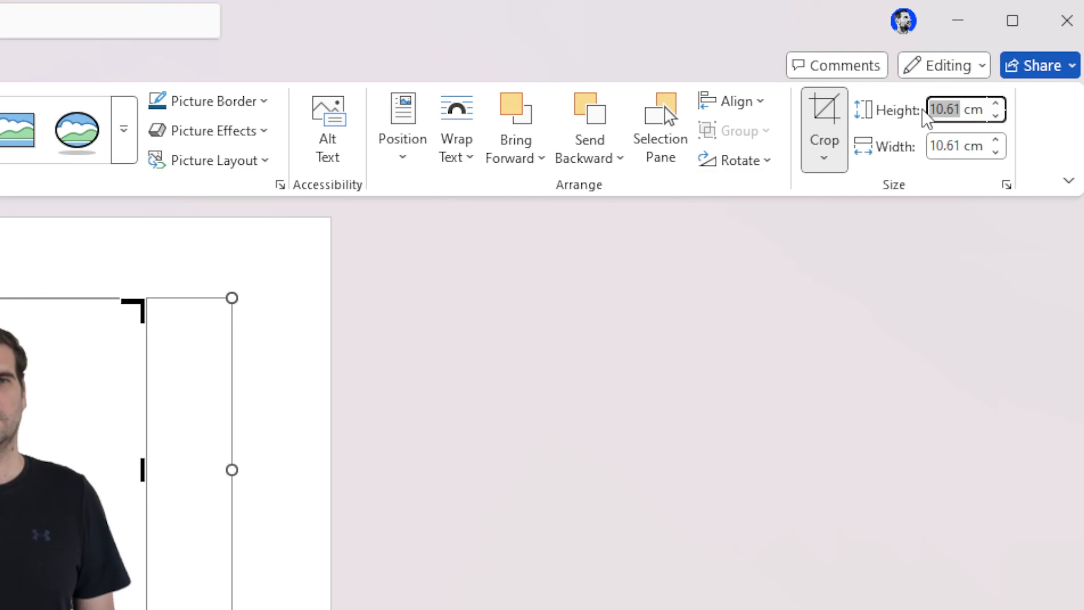
pyautogui.write('5')
pyautogui.click(941, 146)
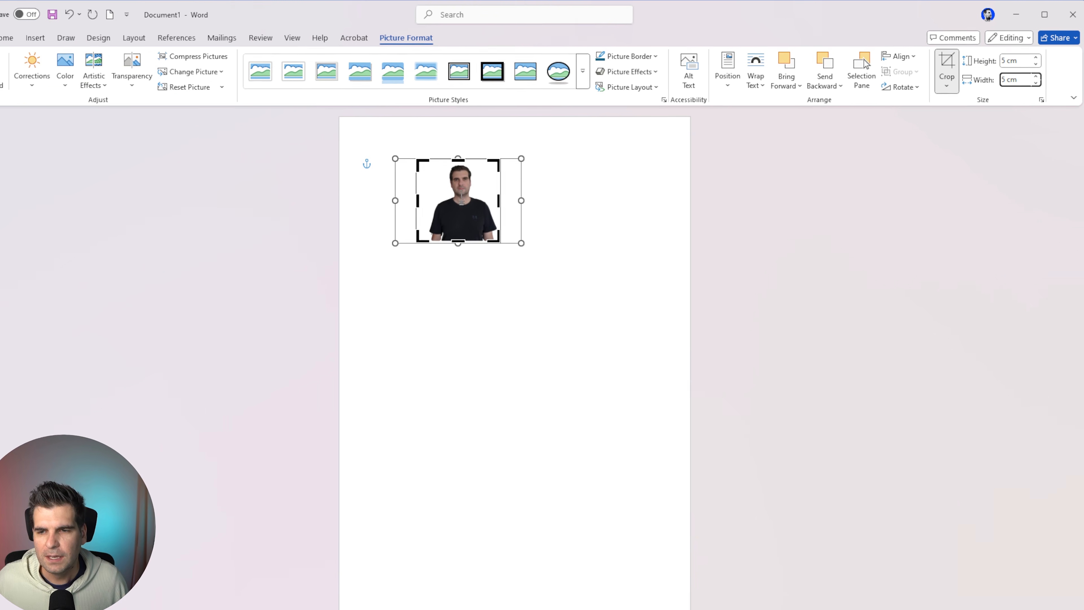
# Enlarge and reposition the photo inside the crop frame so the head and shoulders fill it, and finish the crop.
pyautogui.moveTo(457, 199); pyautogui.dragTo(469, 235)
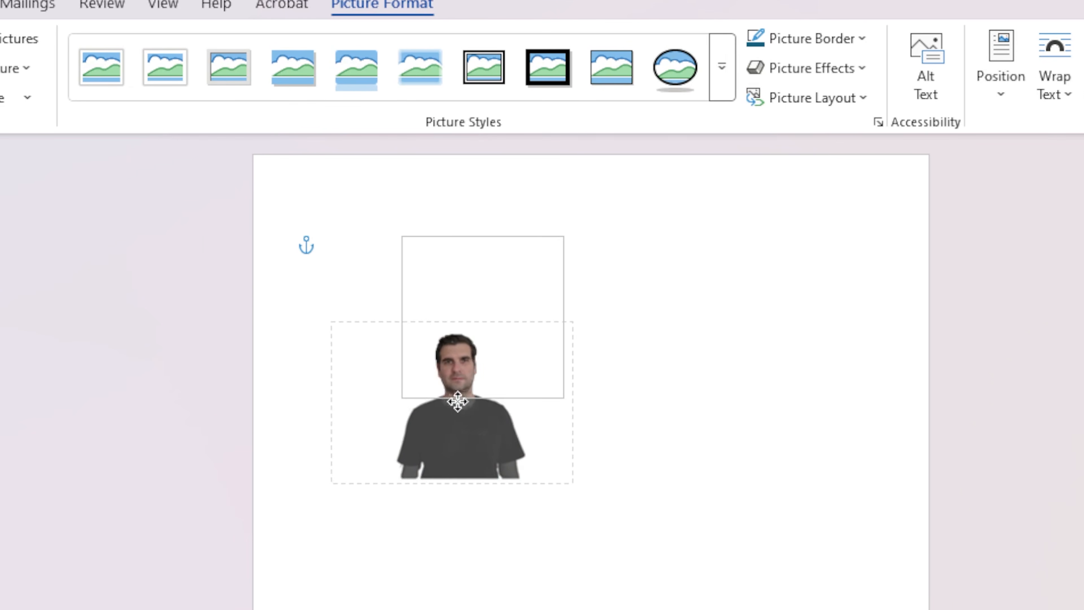
pyautogui.moveTo(457, 402); pyautogui.dragTo(475, 310)
pyautogui.moveTo(601, 391); pyautogui.dragTo(681, 443)
pyautogui.moveTo(521, 310); pyautogui.dragTo(479, 306)
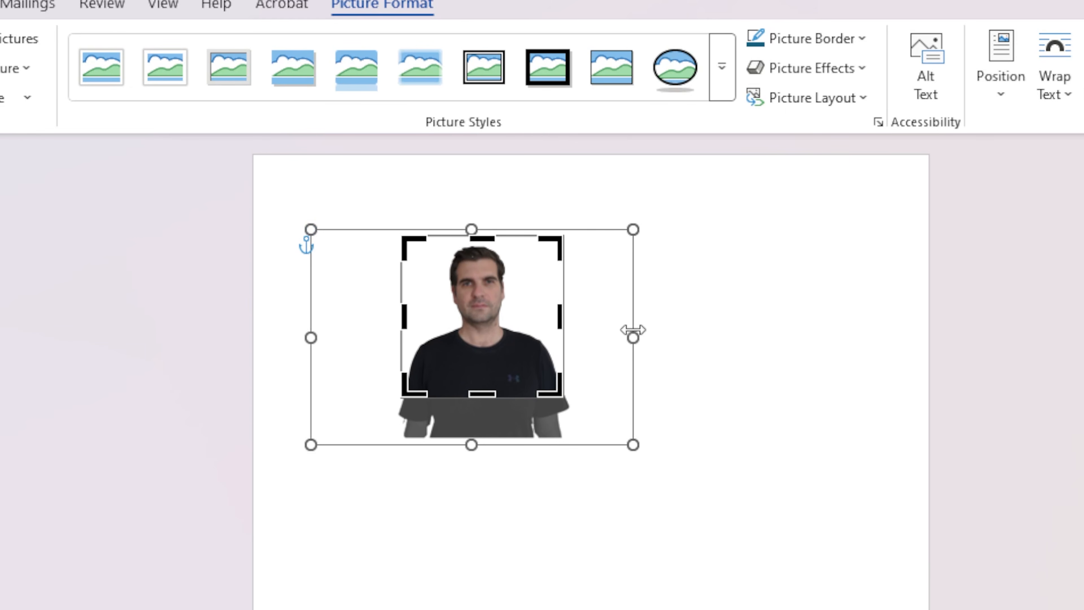
pyautogui.click(747, 329)
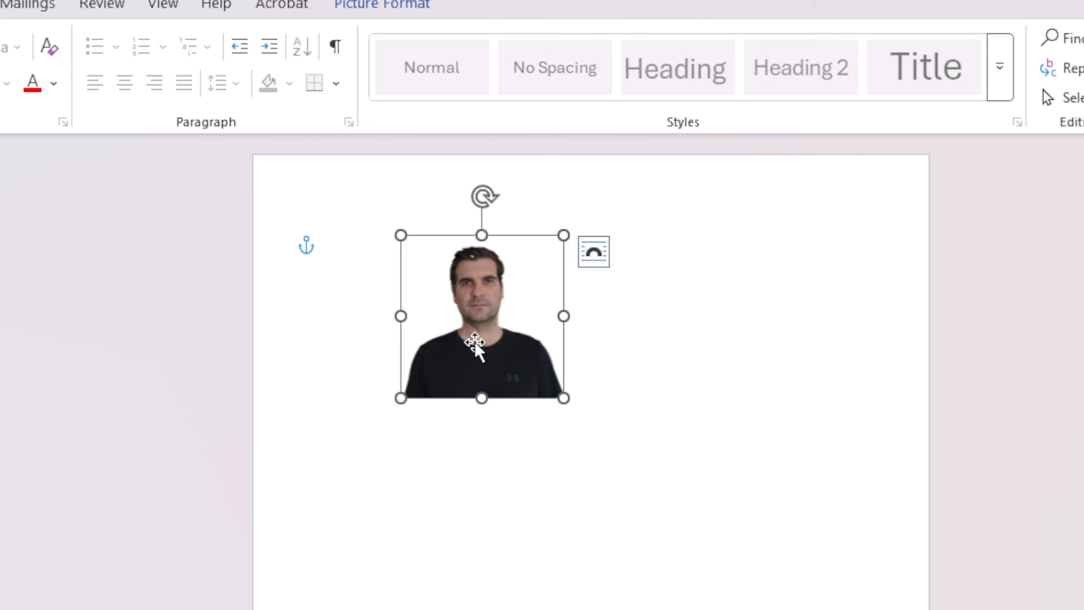
# Move the cropped photo to the upper left of the page and paste five copies, arranged in two rows of three.
pyautogui.moveTo(476, 337); pyautogui.dragTo(409, 332)
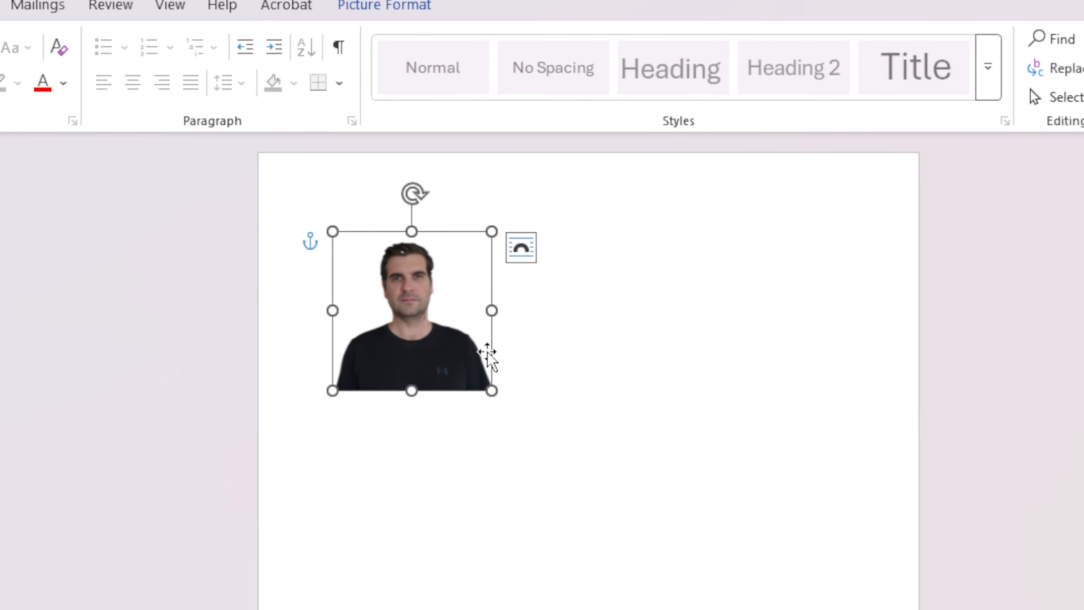
pyautogui.hotkey('ctrl', 'v')
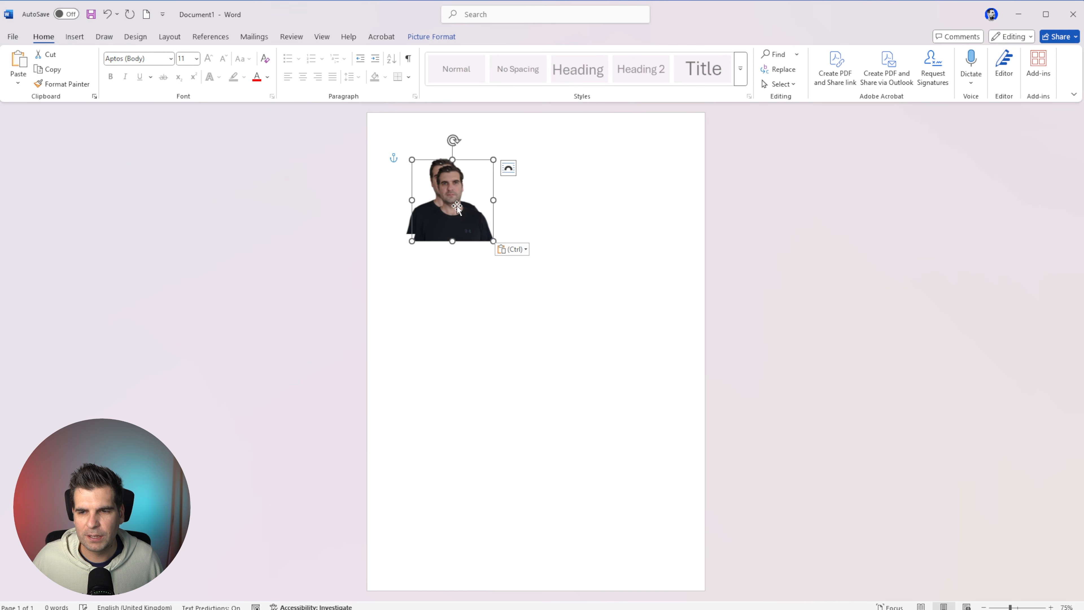
pyautogui.moveTo(457, 208); pyautogui.dragTo(625, 201)
pyautogui.hotkey('ctrl', 'v')
pyautogui.moveTo(526, 212); pyautogui.dragTo(633, 295)
pyautogui.hotkey('ctrl', 'v')
pyautogui.hotkey('ctrl', 'v')
pyautogui.hotkey('ctrl', 'v')
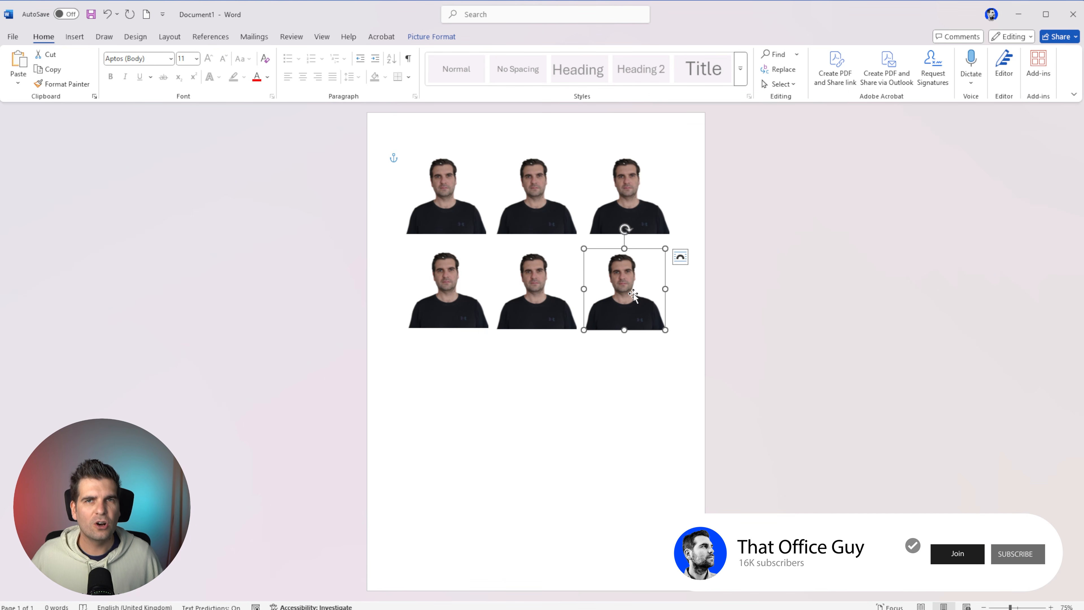